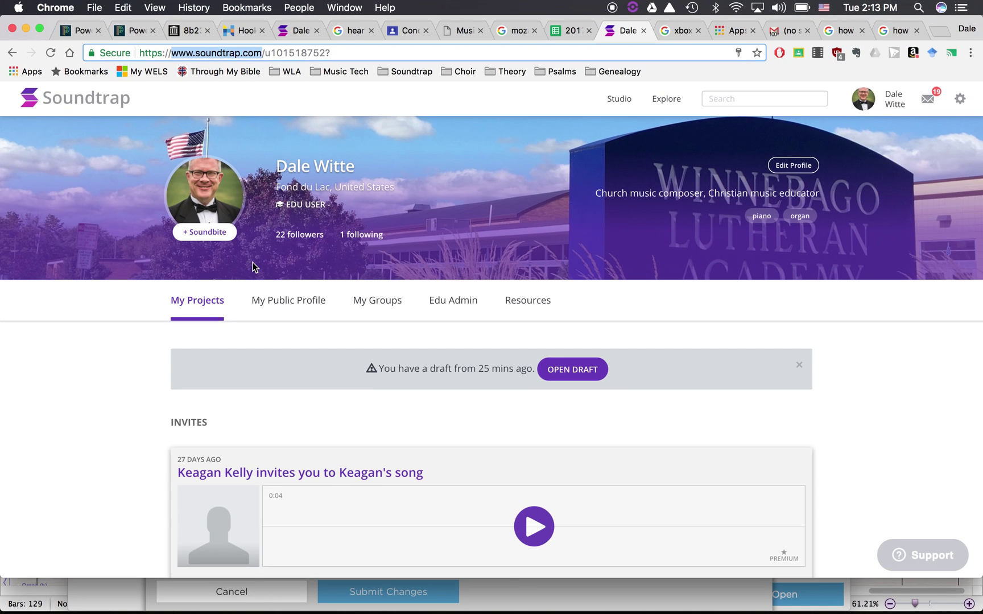
Enter the Soundtrap studio from the profile page to start a new project.
{"action": "scroll", "coordinate": [252, 262], "scroll_direction": "down", "scroll_amount": 15}
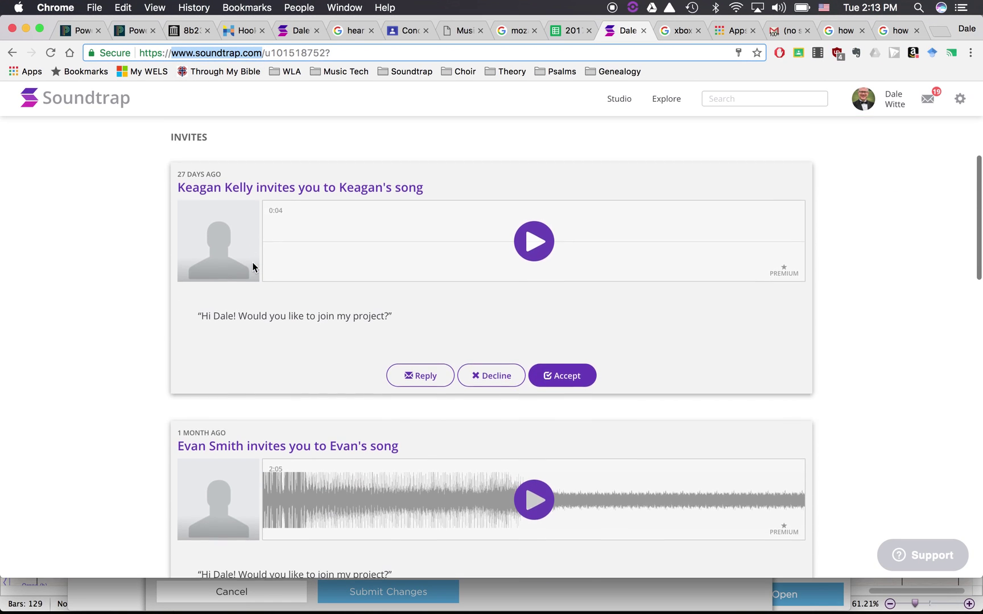
{"action": "left_click", "coordinate": [220, 274]}
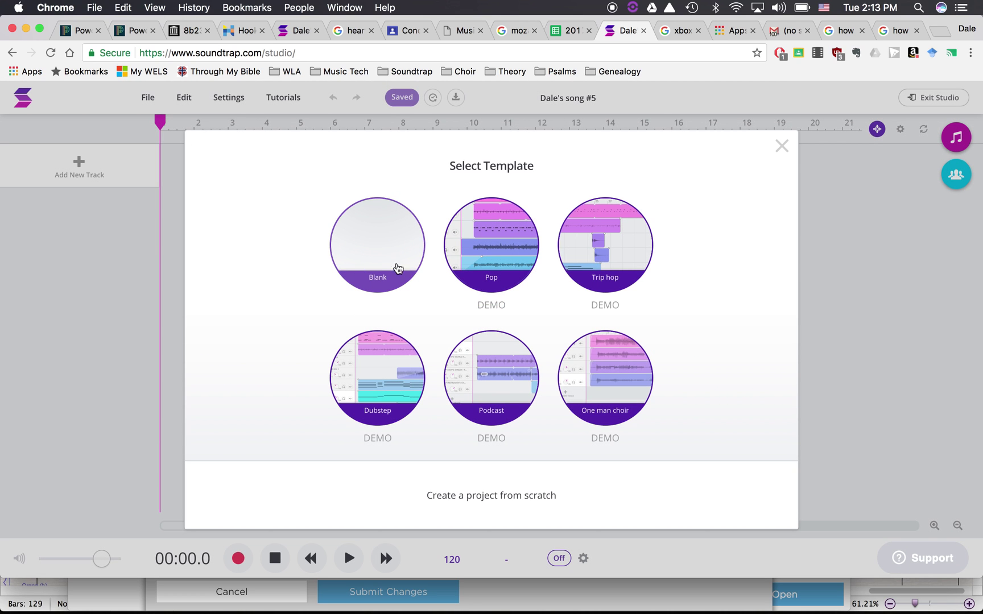
Start a Blank project and import Melody4.mid as three Rhodes MIDI tracks at tempo 137.
{"action": "left_click", "coordinate": [386, 246]}
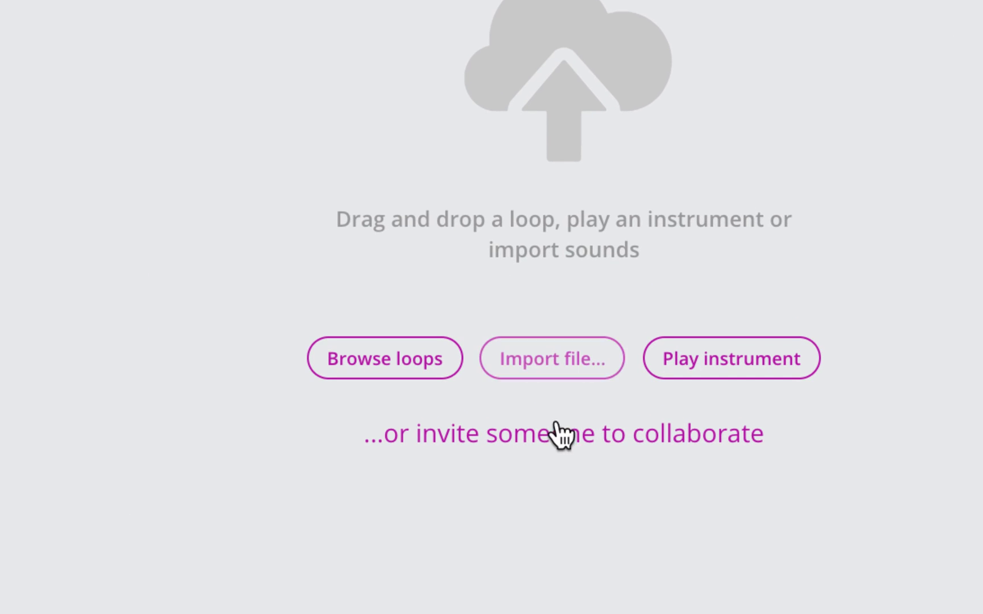
{"action": "left_click", "coordinate": [577, 376]}
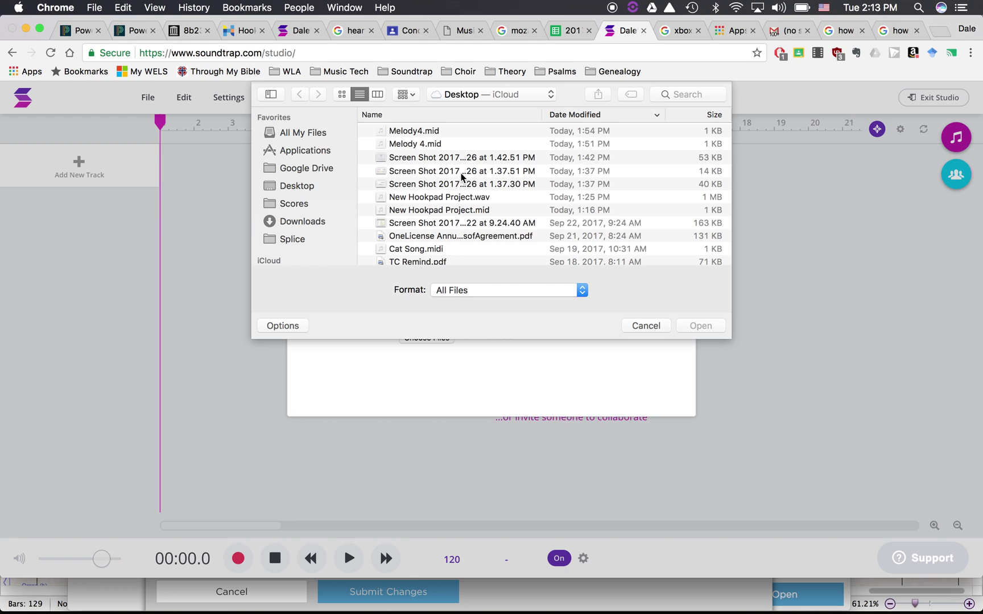
{"action": "scroll", "coordinate": [443, 159], "scroll_direction": "up", "scroll_amount": 2}
{"action": "left_click", "coordinate": [416, 132]}
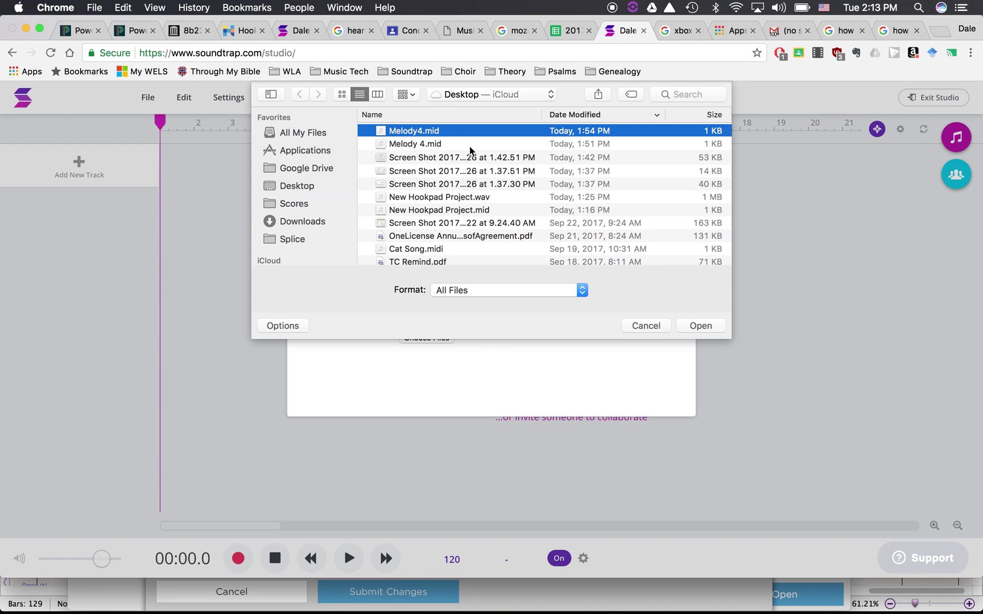
{"action": "left_click", "coordinate": [711, 331]}
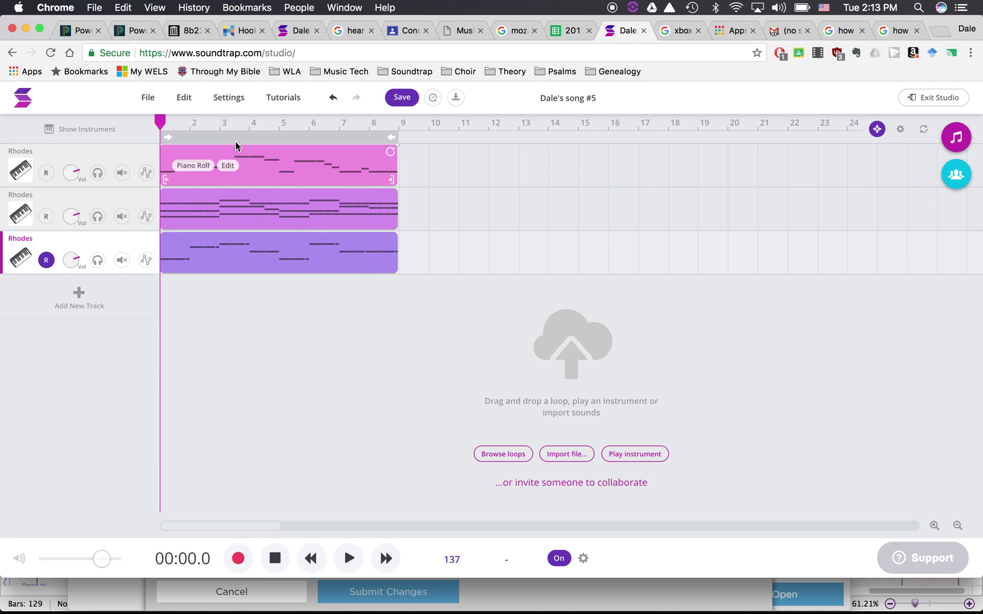
{"action": "mouse_move", "coordinate": [222, 215]}
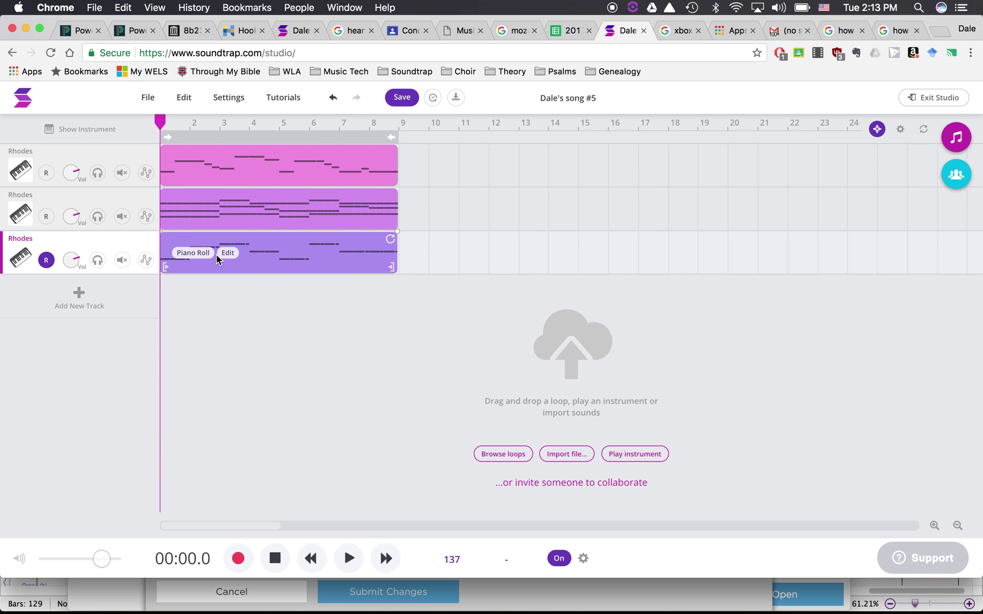
{"action": "left_click", "coordinate": [22, 173]}
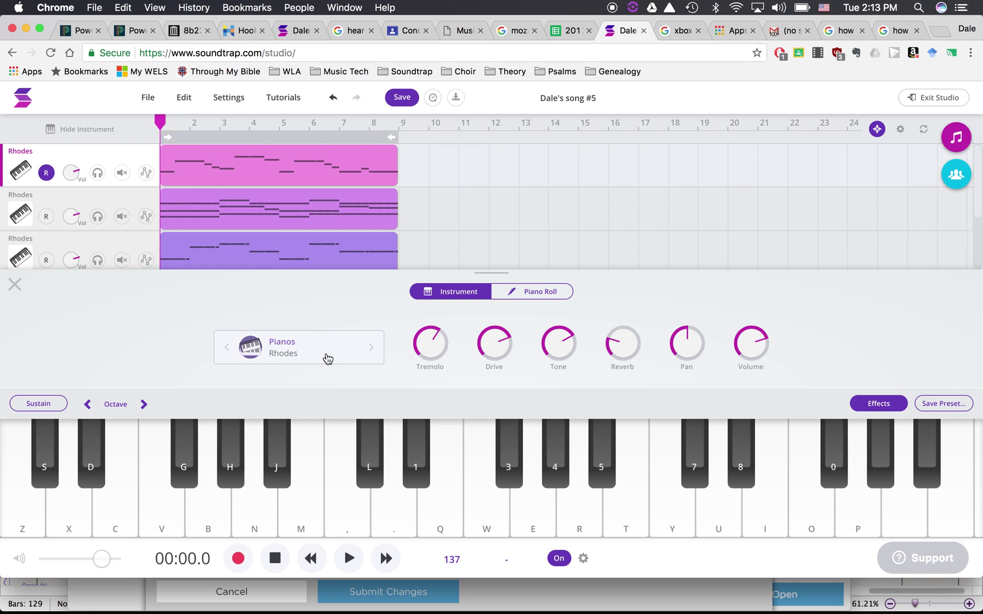
{"action": "left_click", "coordinate": [358, 352]}
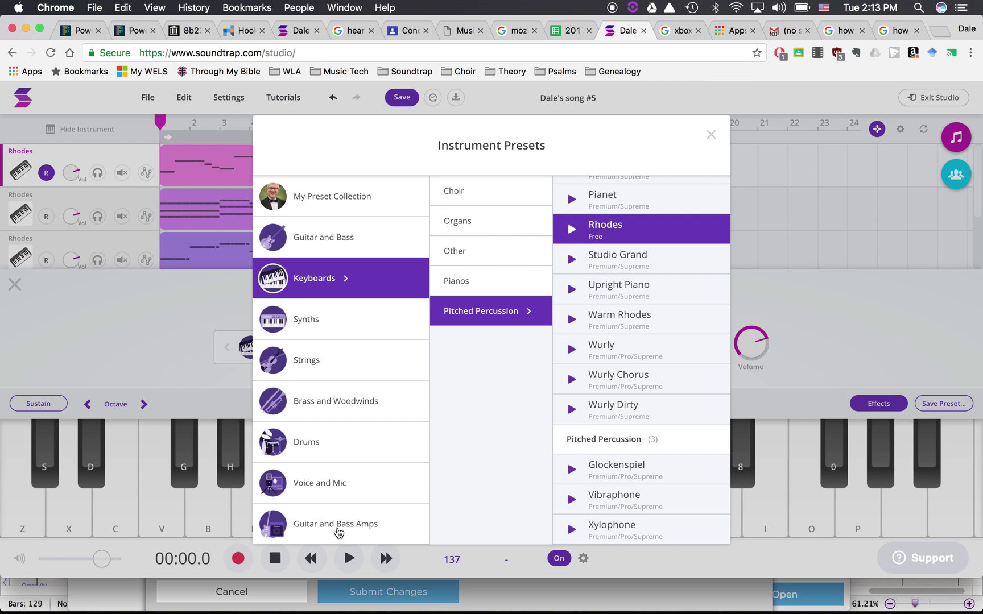
{"action": "left_click", "coordinate": [711, 135]}
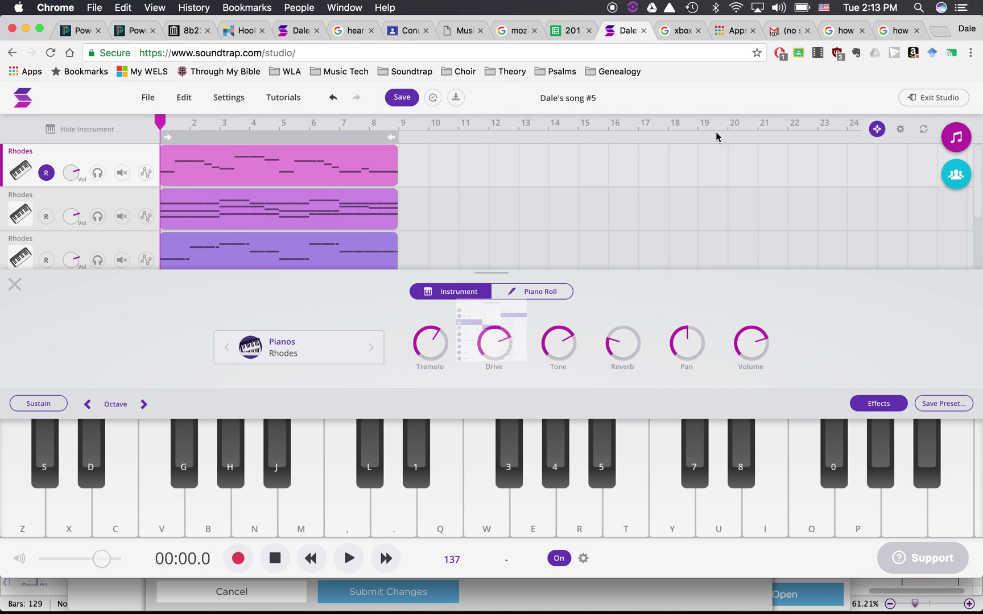
{"action": "left_click", "coordinate": [126, 204]}
{"action": "mouse_move", "coordinate": [205, 204]}
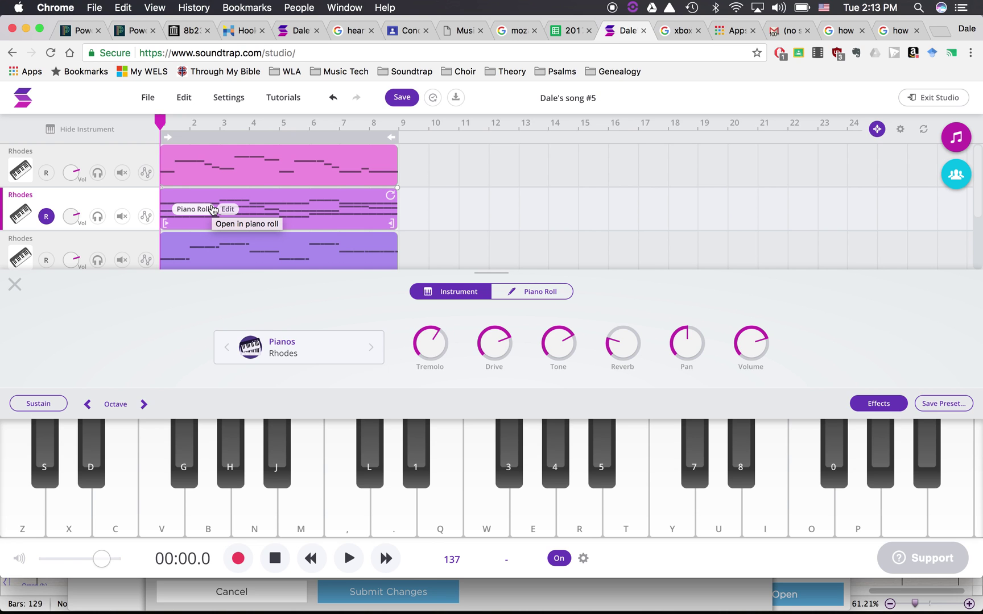
{"action": "left_click", "coordinate": [16, 286]}
{"action": "mouse_move", "coordinate": [248, 257]}
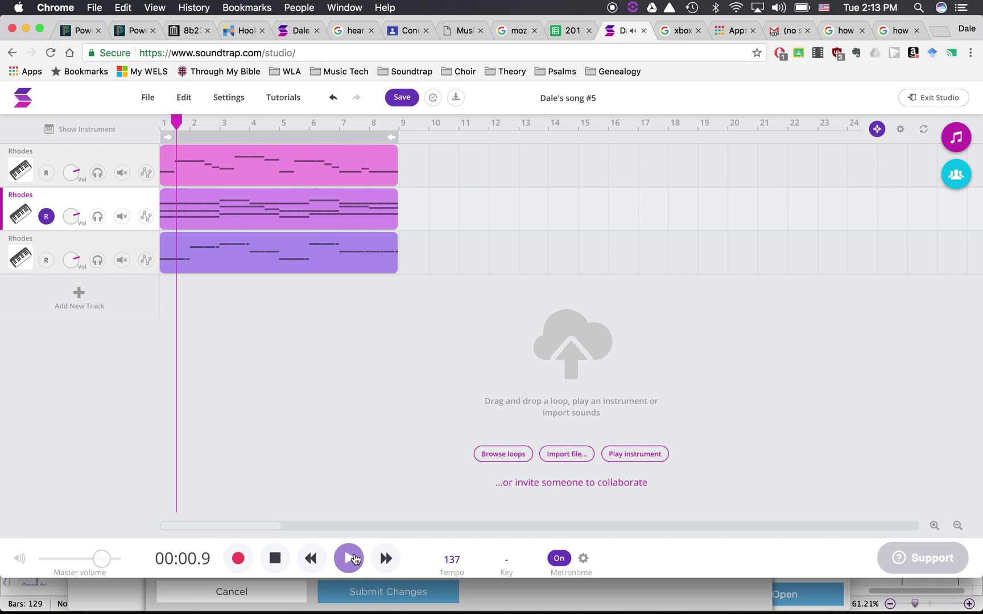
Turn up the system volume, switch the metronome off, and stop playback at 00:14.5.
{"action": "key", "text": "F12"}
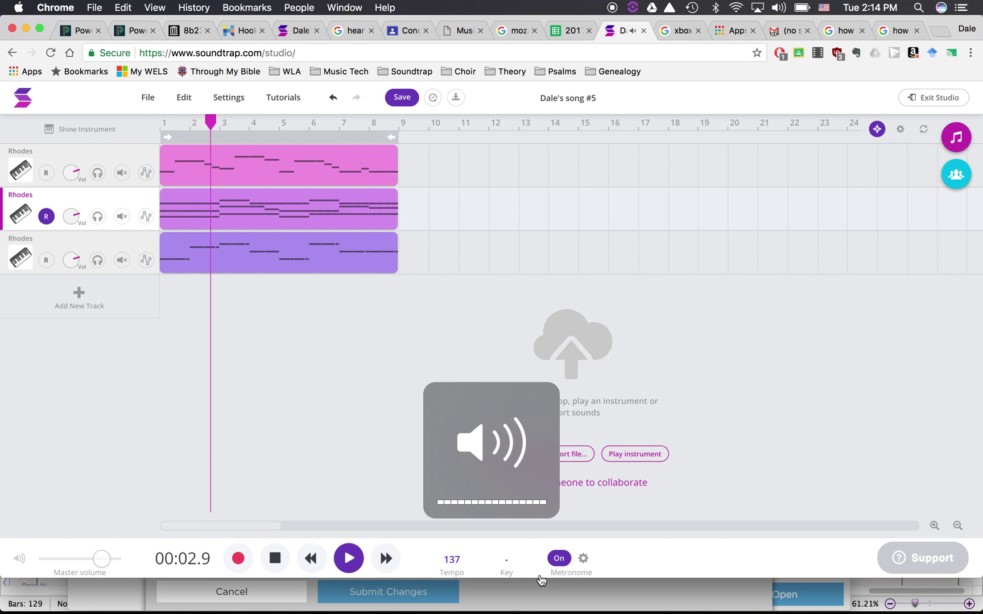
{"action": "left_click", "coordinate": [558, 559]}
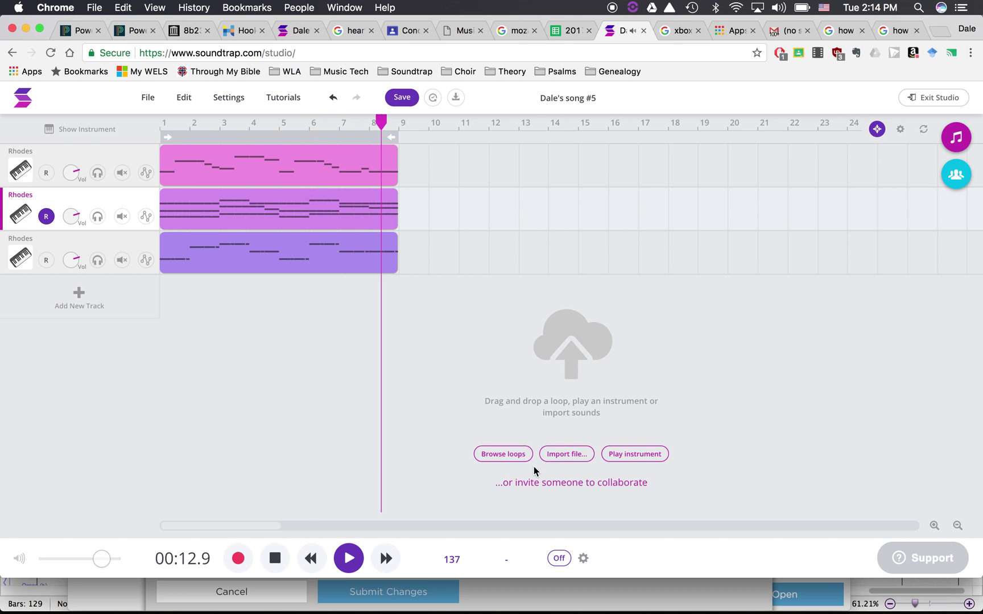
{"action": "left_click", "coordinate": [278, 560]}
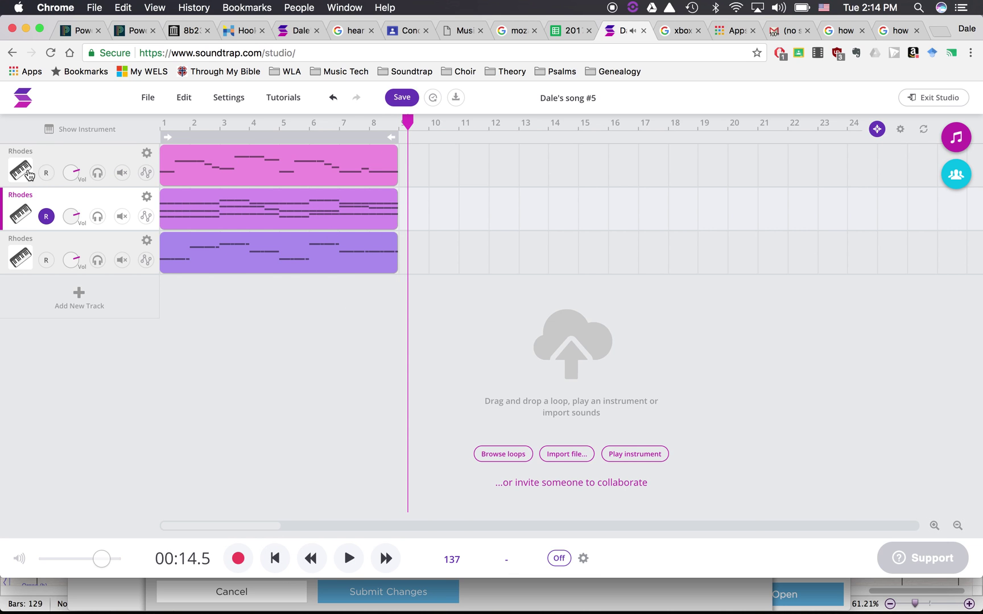
Confirm the third track keeps the Pianos/Rhodes preset, then switch to the disco project's tab.
{"action": "left_click", "coordinate": [22, 213]}
{"action": "left_click", "coordinate": [21, 254]}
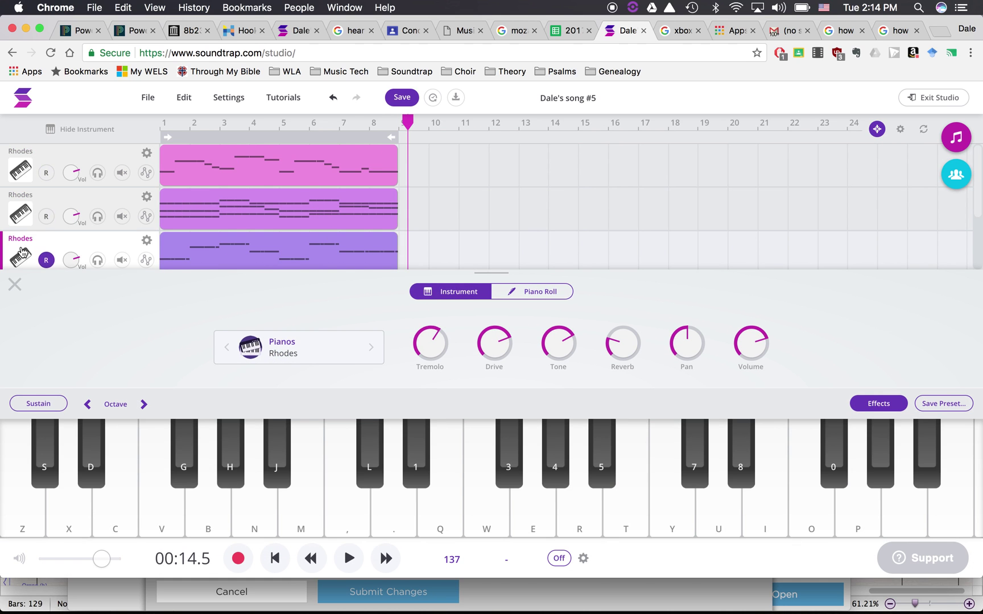
{"action": "left_click", "coordinate": [295, 346]}
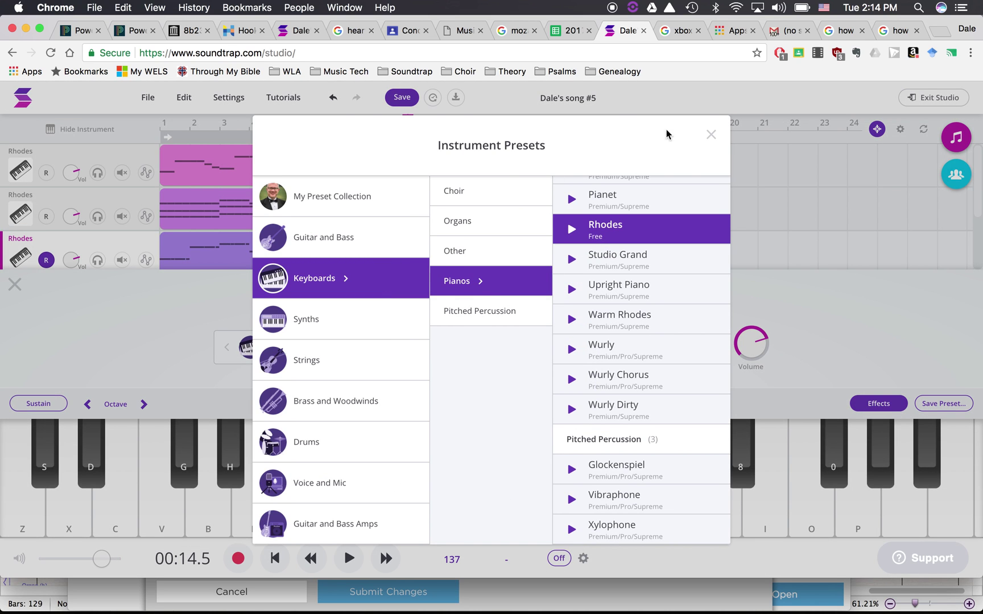
{"action": "left_click", "coordinate": [709, 137]}
{"action": "left_click", "coordinate": [25, 285]}
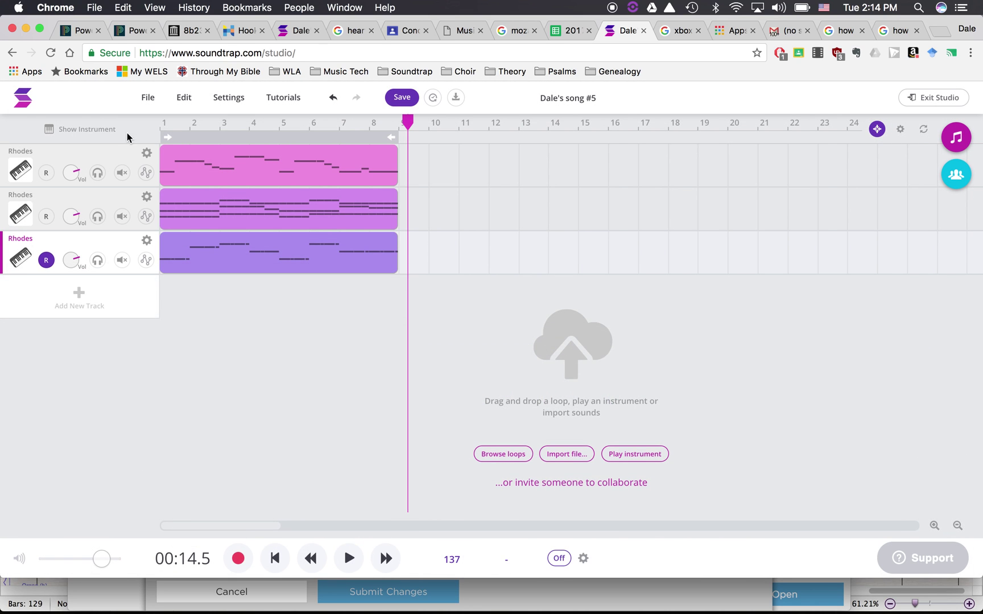
{"action": "left_click", "coordinate": [296, 30]}
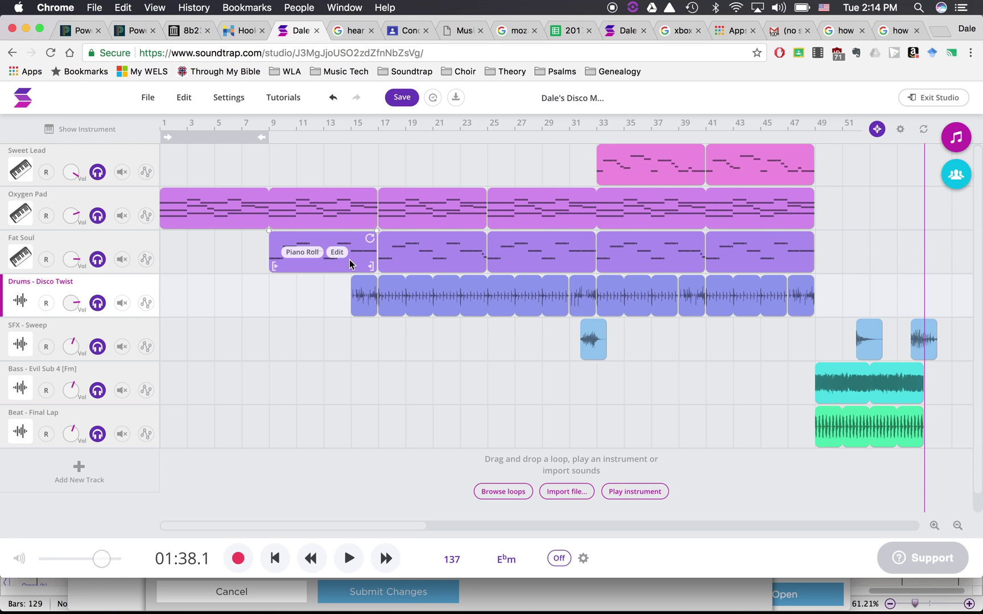
After a glance at the loops browser, rewind to bar 1 and play the disco project from 00:00.0.
{"action": "left_click", "coordinate": [956, 136]}
{"action": "left_click", "coordinate": [705, 141]}
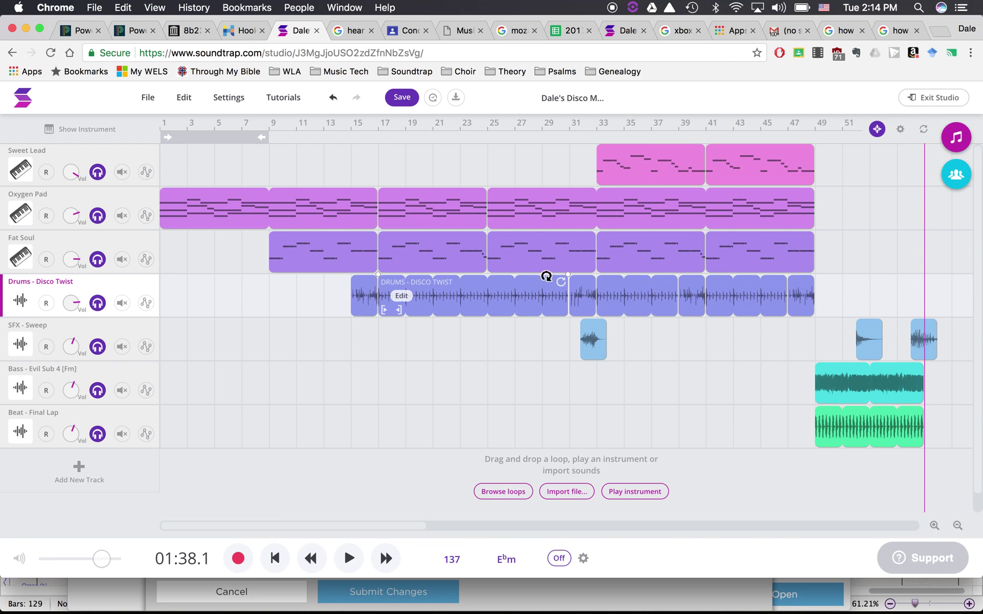
{"action": "left_click", "coordinate": [163, 125]}
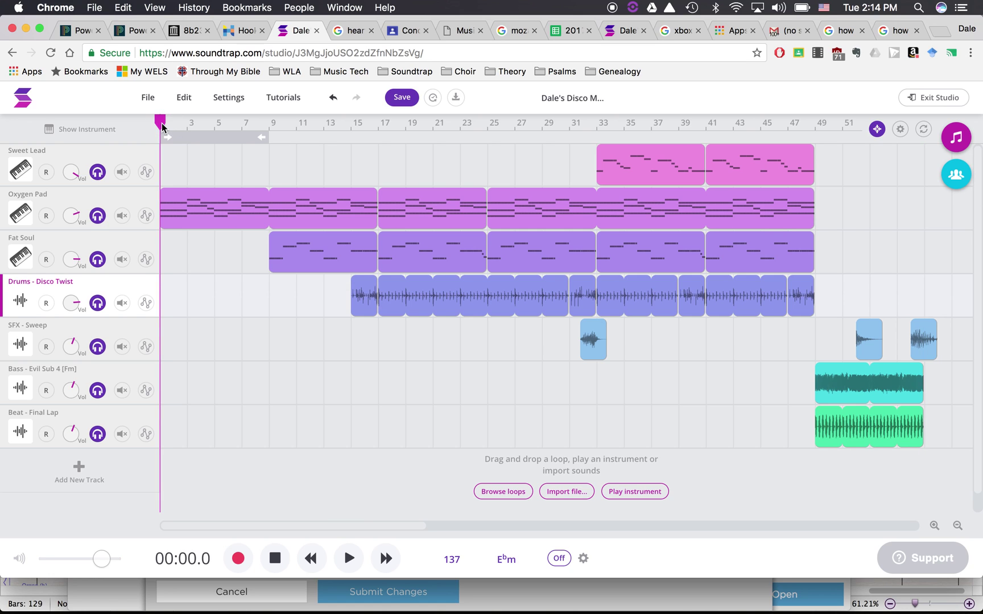
{"action": "key", "text": "space"}
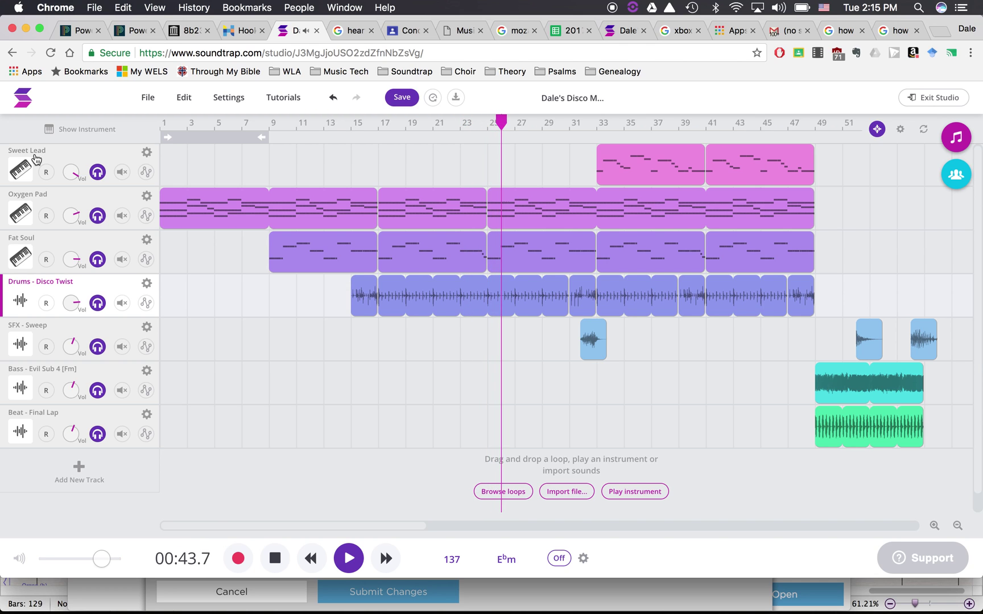
{"action": "mouse_move", "coordinate": [508, 259]}
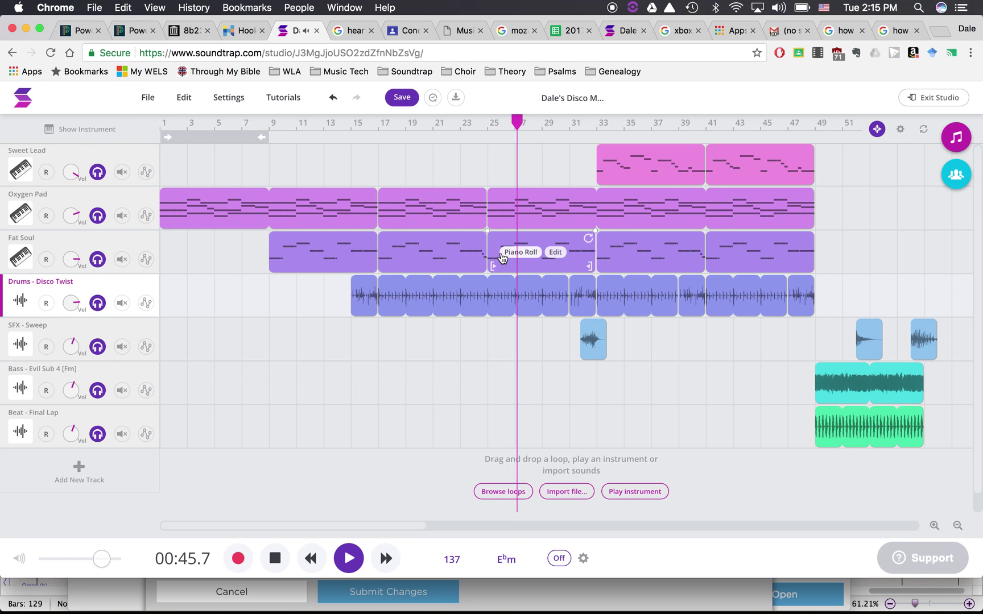
{"action": "mouse_move", "coordinate": [362, 266]}
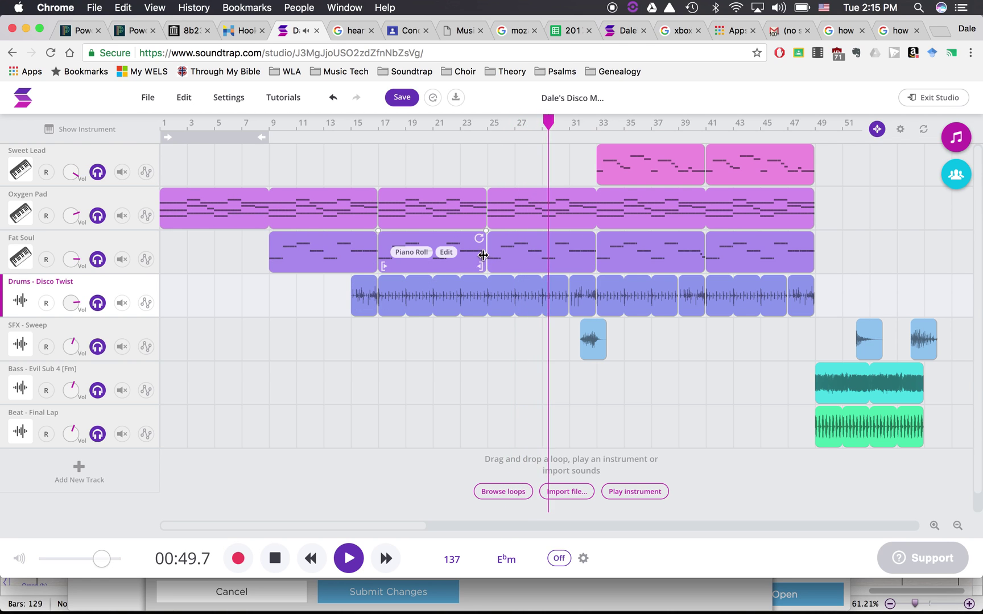
{"action": "mouse_move", "coordinate": [697, 263]}
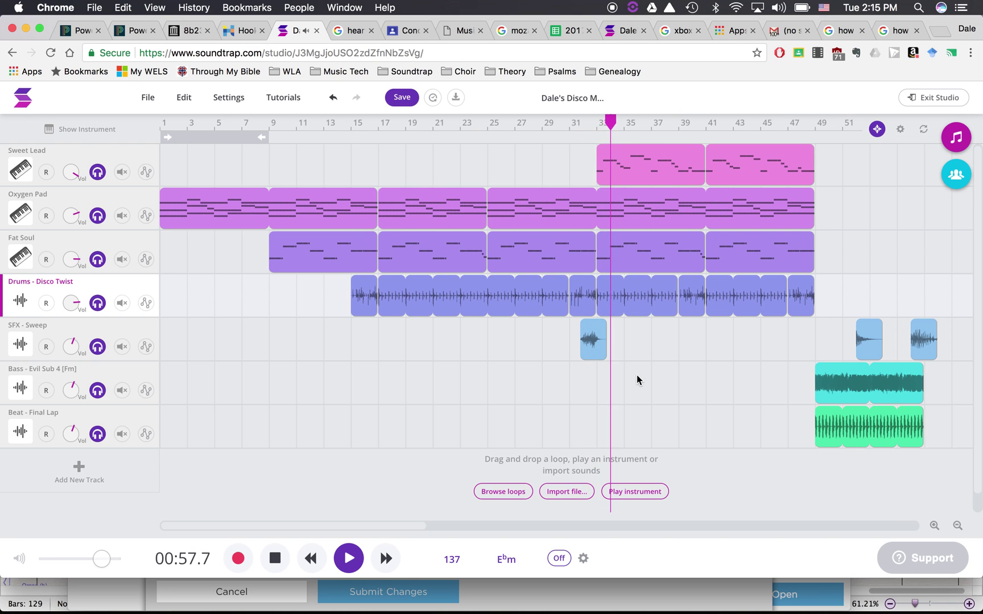
{"action": "mouse_move", "coordinate": [695, 174]}
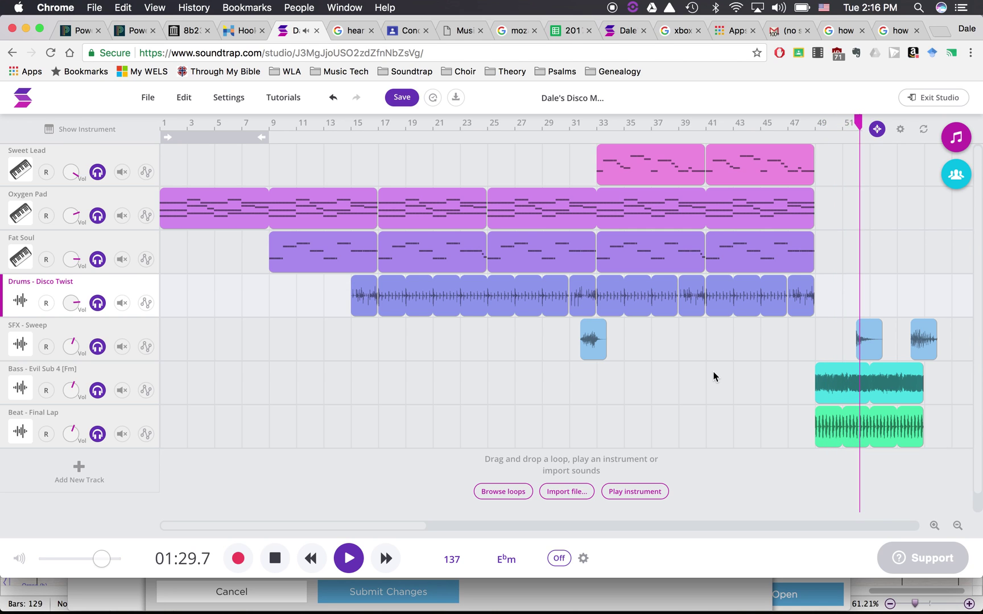
{"action": "mouse_move", "coordinate": [848, 391]}
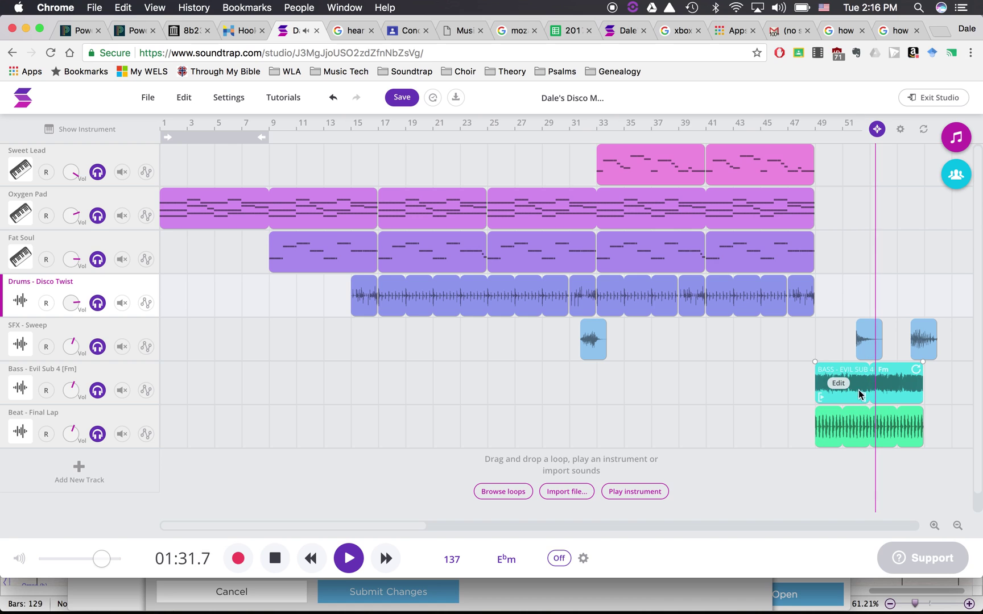
{"action": "mouse_move", "coordinate": [853, 434]}
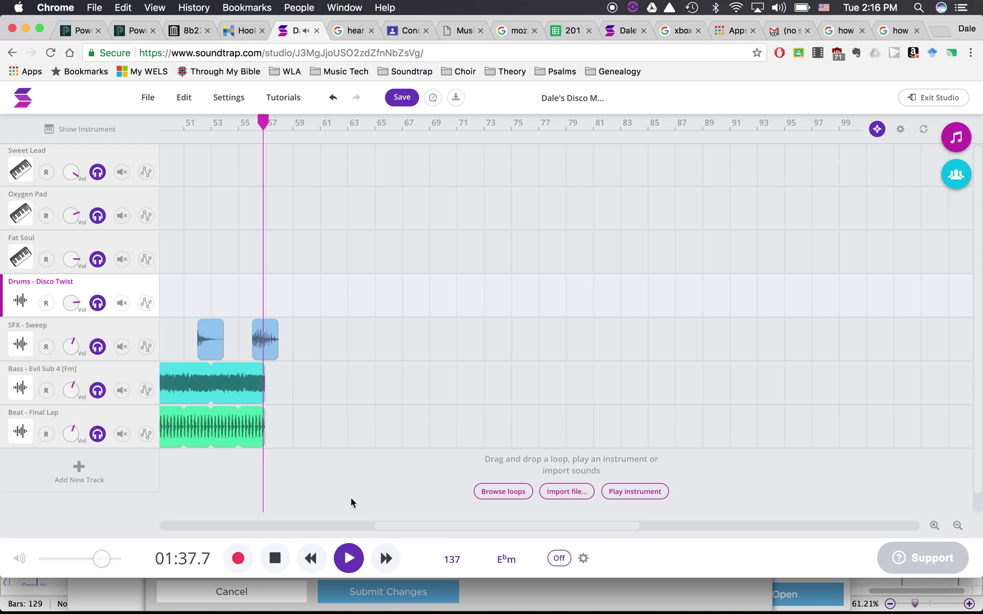
Stop disco playback at 01:40.5, scroll back to bar 1, and go to the Hooktheory exercises page.
{"action": "left_click", "coordinate": [279, 558]}
{"action": "scroll", "coordinate": [305, 485], "scroll_direction": "left", "scroll_amount": 10}
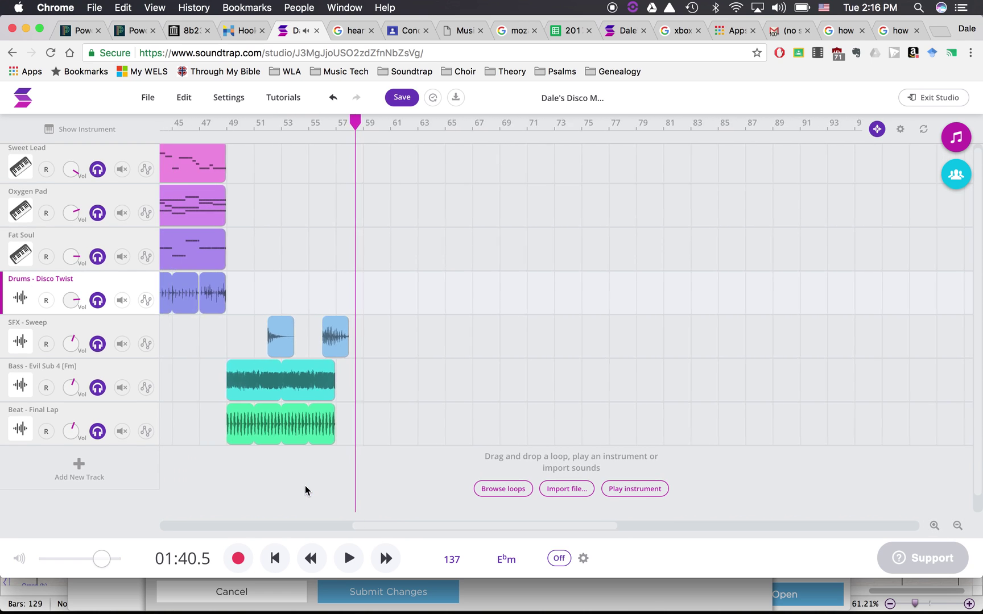
{"action": "scroll", "coordinate": [377, 485], "scroll_direction": "left", "scroll_amount": 6}
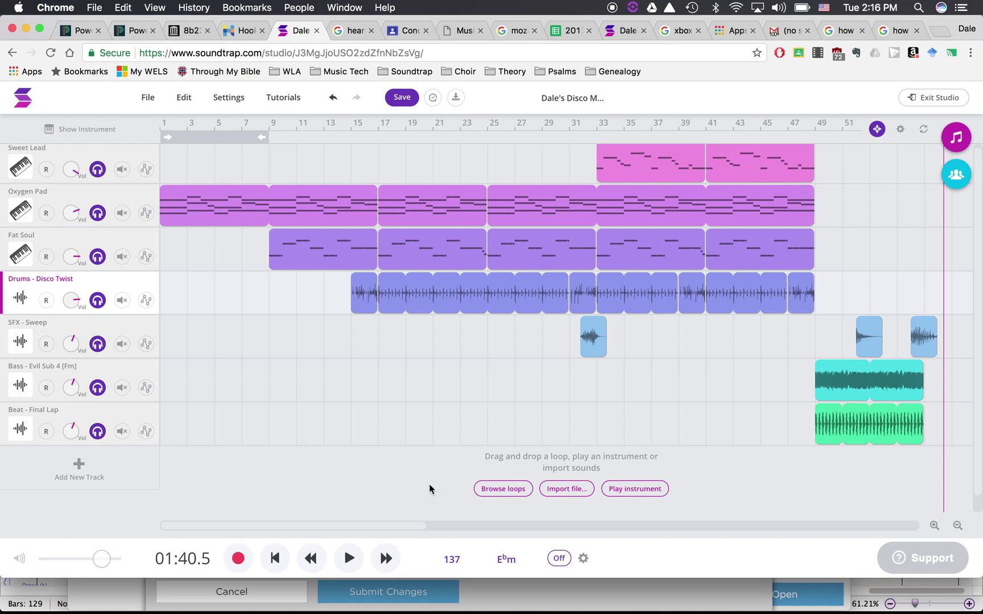
{"action": "scroll", "coordinate": [514, 457], "scroll_direction": "up", "scroll_amount": 1}
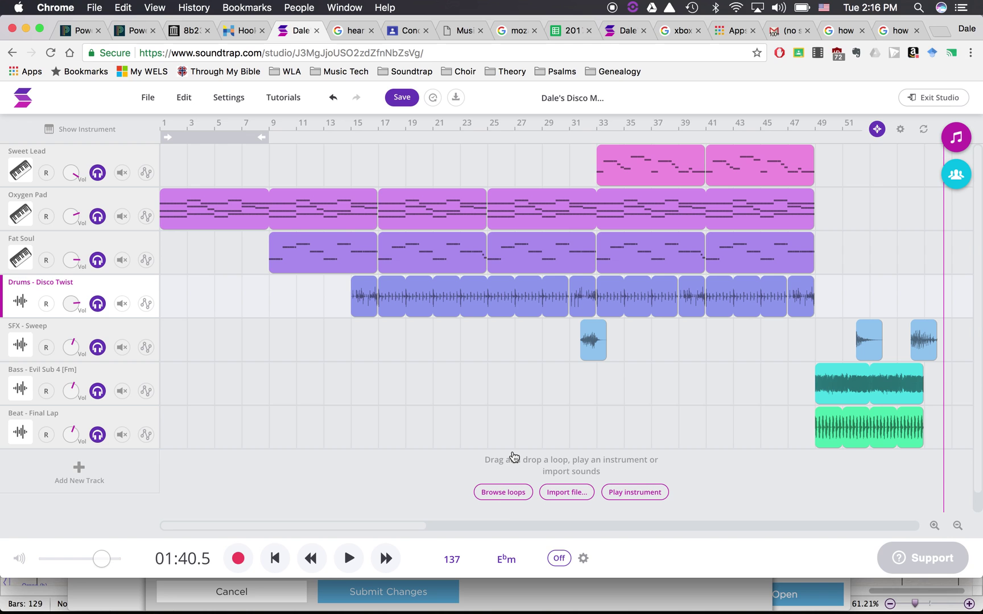
{"action": "left_click", "coordinate": [246, 30]}
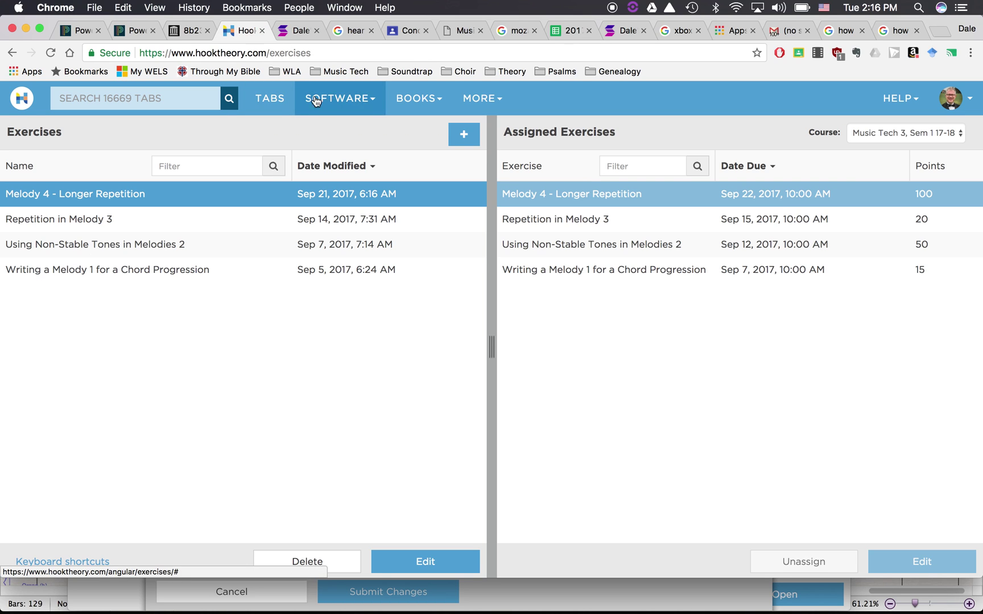
Open a new untitled Hookpad+ song in C Major at 128 BPM, view its MIDI export, then return to Soundtrap.
{"action": "left_click", "coordinate": [279, 99]}
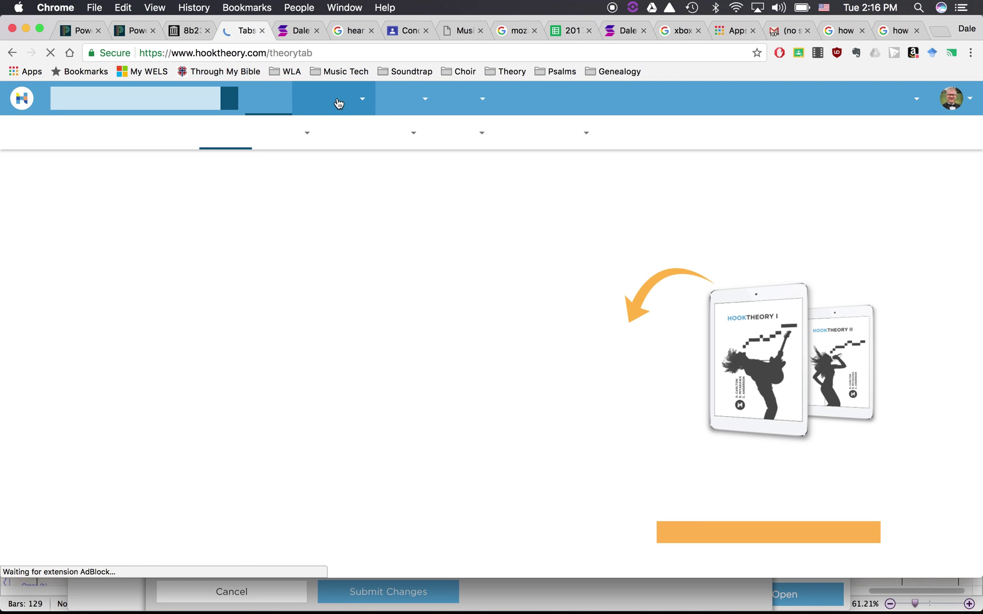
{"action": "mouse_move", "coordinate": [355, 103]}
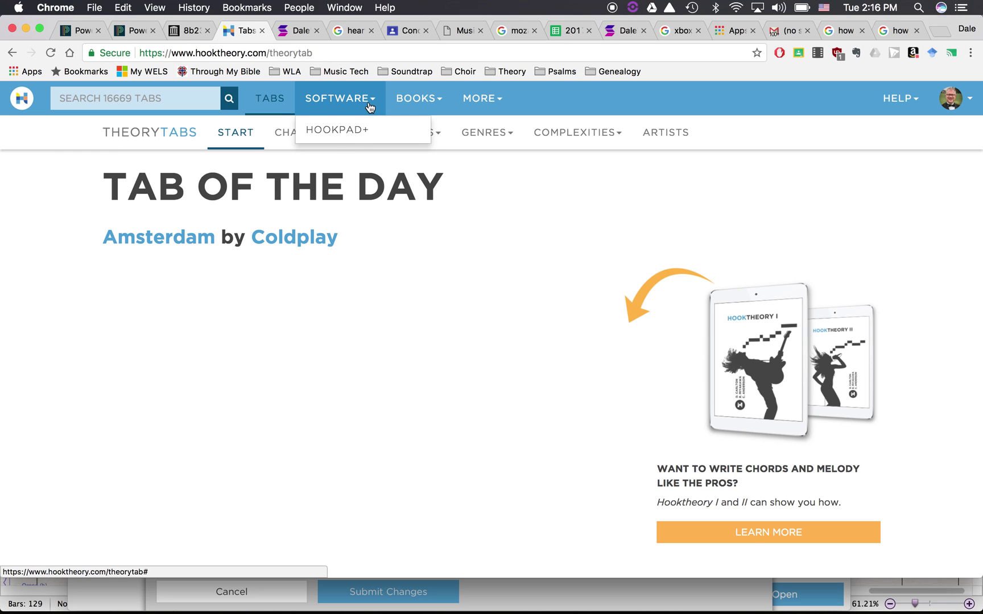
{"action": "left_click", "coordinate": [352, 132]}
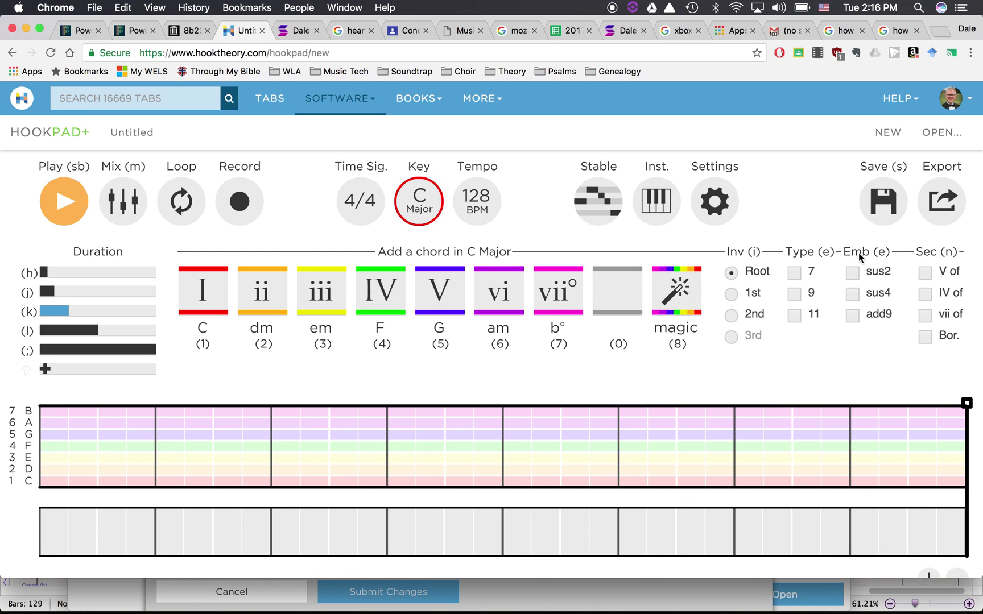
{"action": "left_click", "coordinate": [941, 202]}
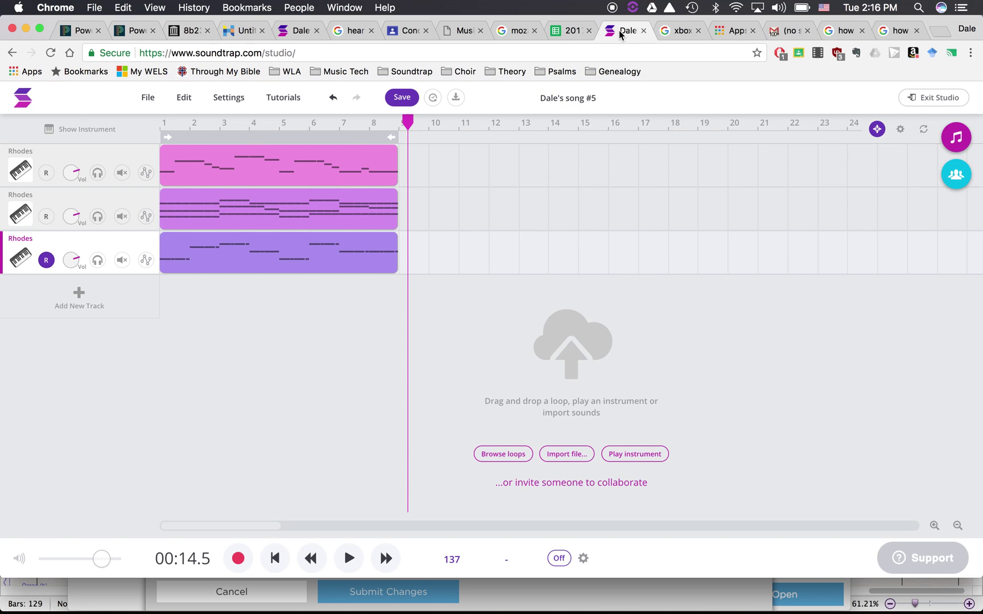
{"action": "left_click", "coordinate": [625, 30]}
Back in the disco project, check its 'Disco Melody 4' title is unchanged and save it.
{"action": "left_click", "coordinate": [302, 32]}
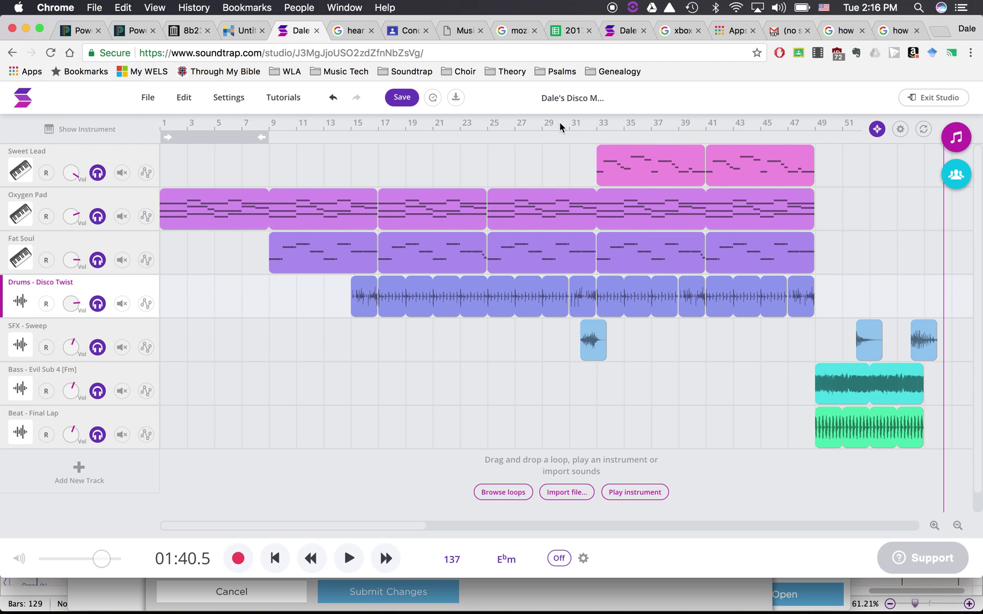
{"action": "left_click", "coordinate": [568, 98]}
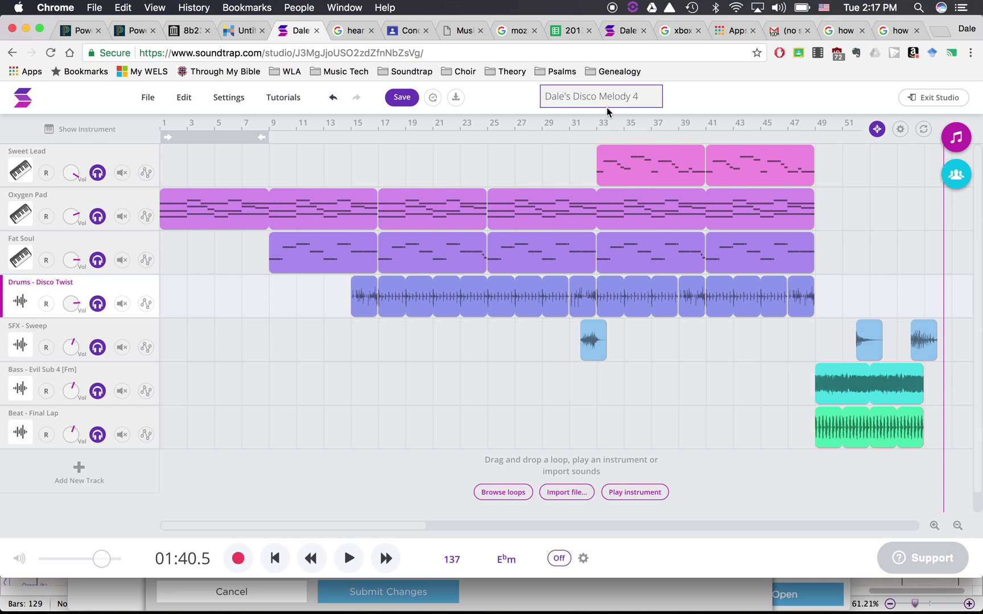
{"action": "left_click", "coordinate": [521, 99]}
{"action": "left_click", "coordinate": [413, 97]}
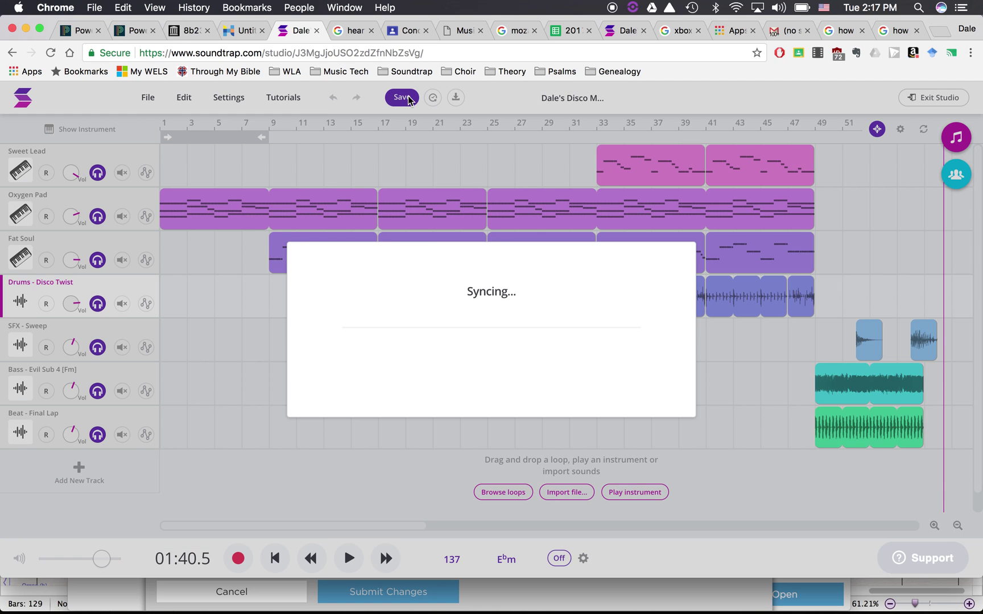